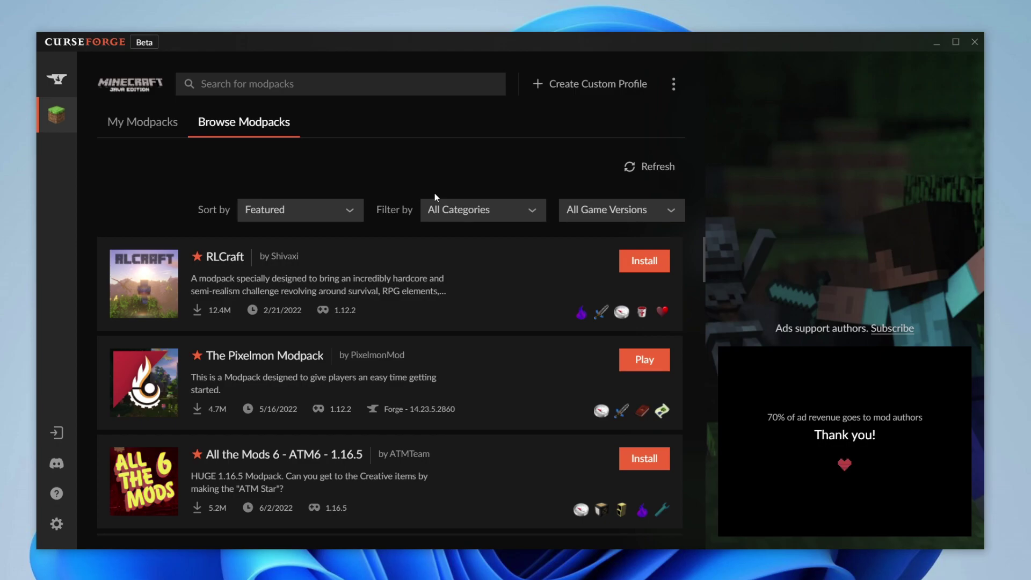
Look through the featured modpacks and open the details of the installed Pixelmon Modpack.
{"action": "scroll", "coordinate": [408, 295], "scroll_direction": "down", "scroll_amount": 5}
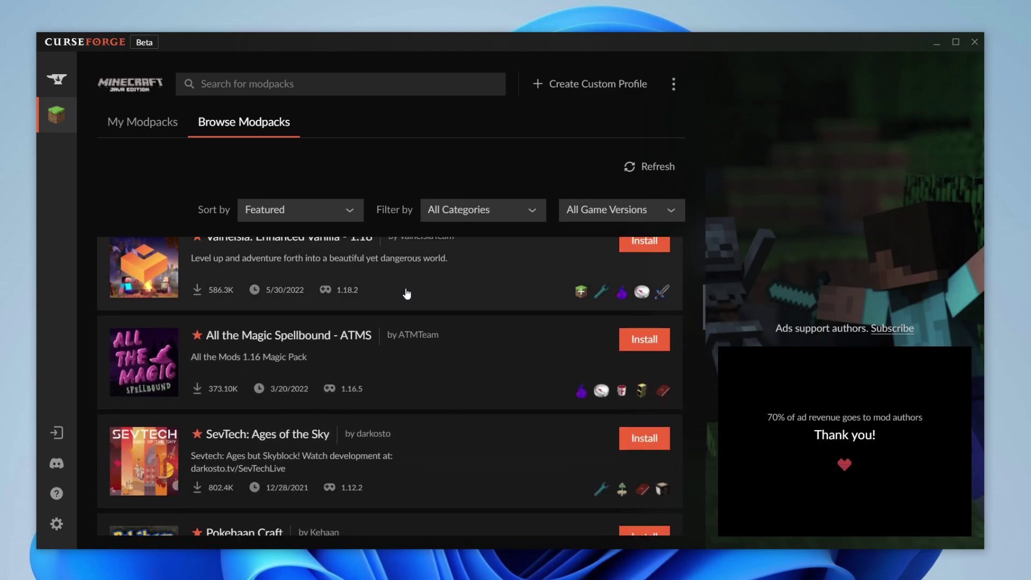
{"action": "scroll", "coordinate": [406, 293], "scroll_direction": "down", "scroll_amount": 5}
{"action": "scroll", "coordinate": [405, 293], "scroll_direction": "up", "scroll_amount": 10}
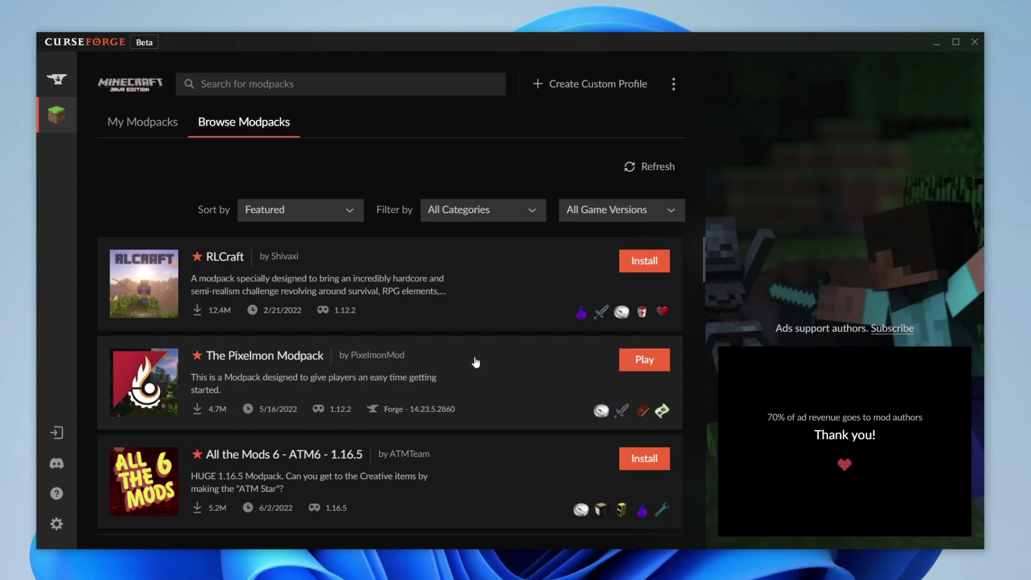
{"action": "left_click", "coordinate": [141, 122]}
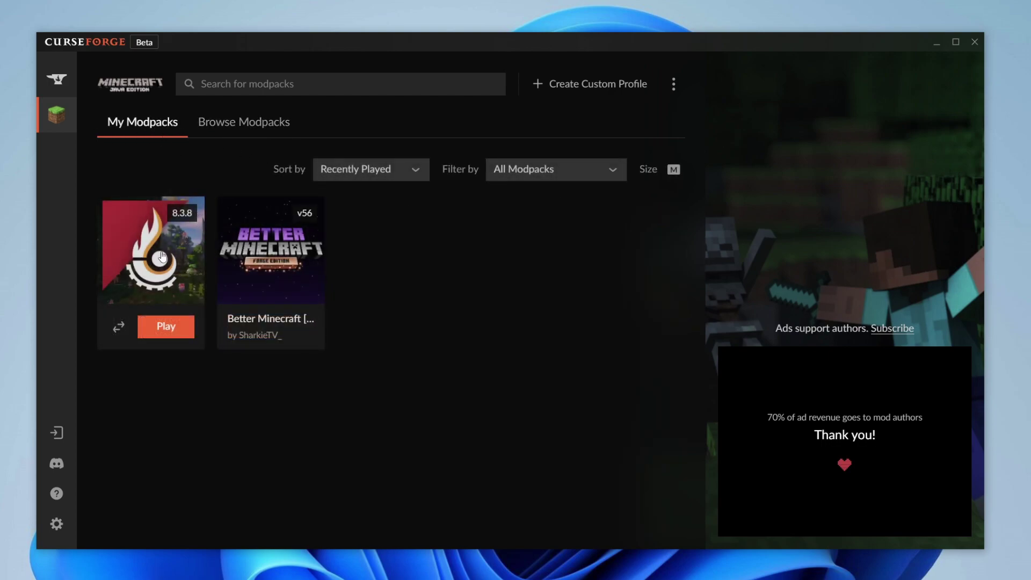
{"action": "mouse_move", "coordinate": [303, 238]}
{"action": "left_click", "coordinate": [153, 240]}
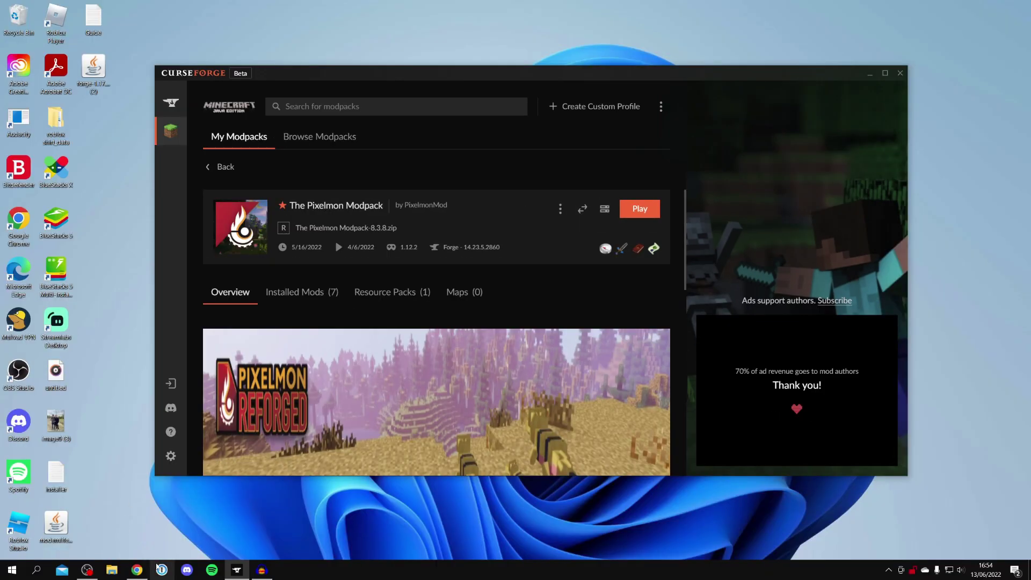
Switch to Chrome, search Google for "optifine", and show all versions on the official OptiFine site's downloads page.
{"action": "left_click", "coordinate": [148, 573]}
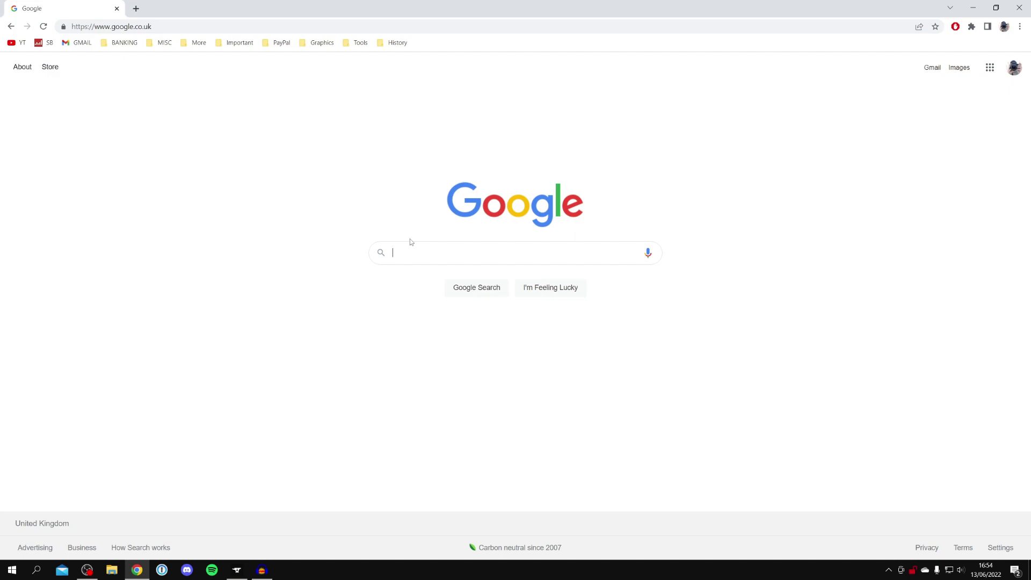
{"action": "type", "text": "optifine"}
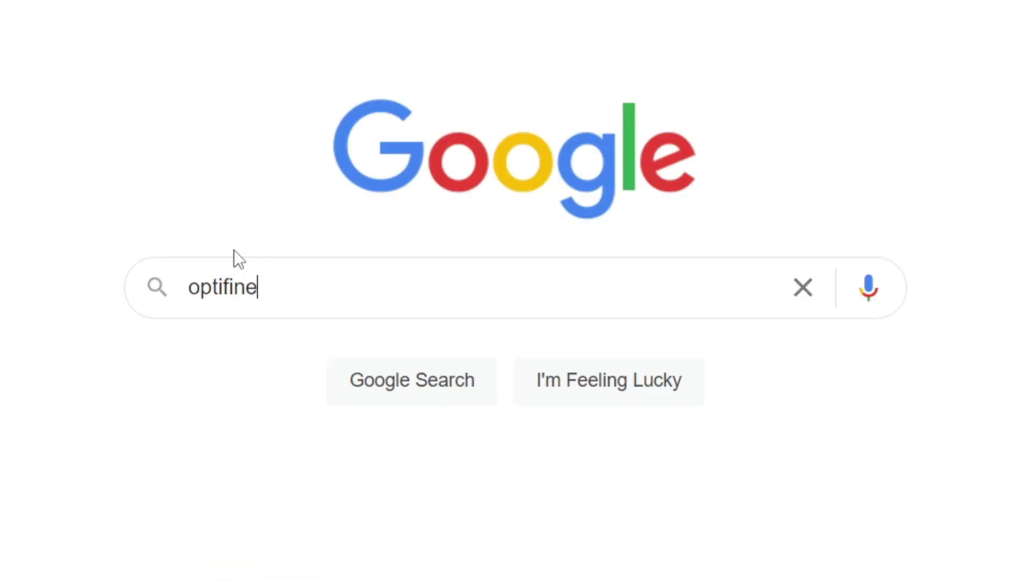
{"action": "key", "text": "Return"}
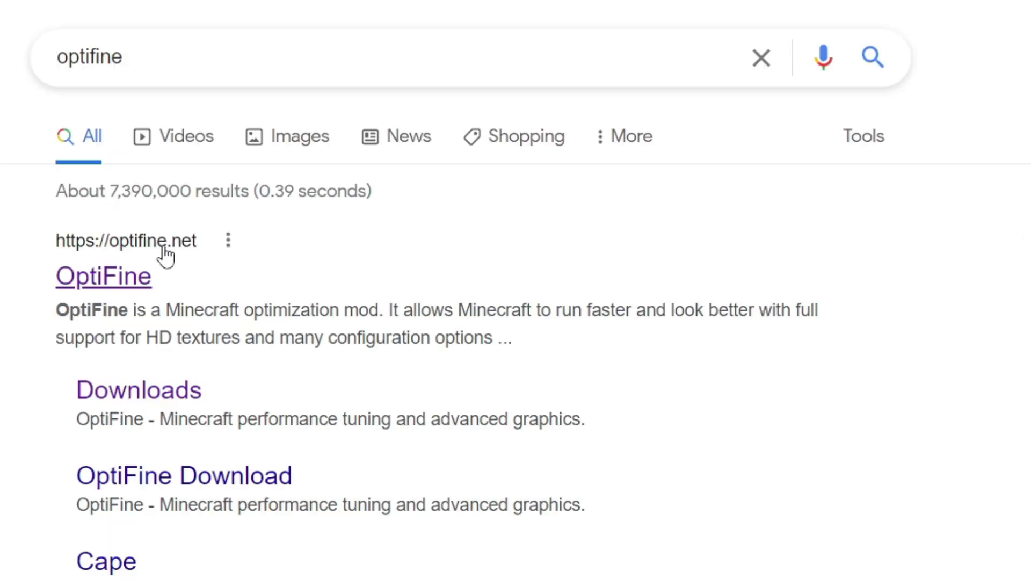
{"action": "left_click", "coordinate": [111, 294]}
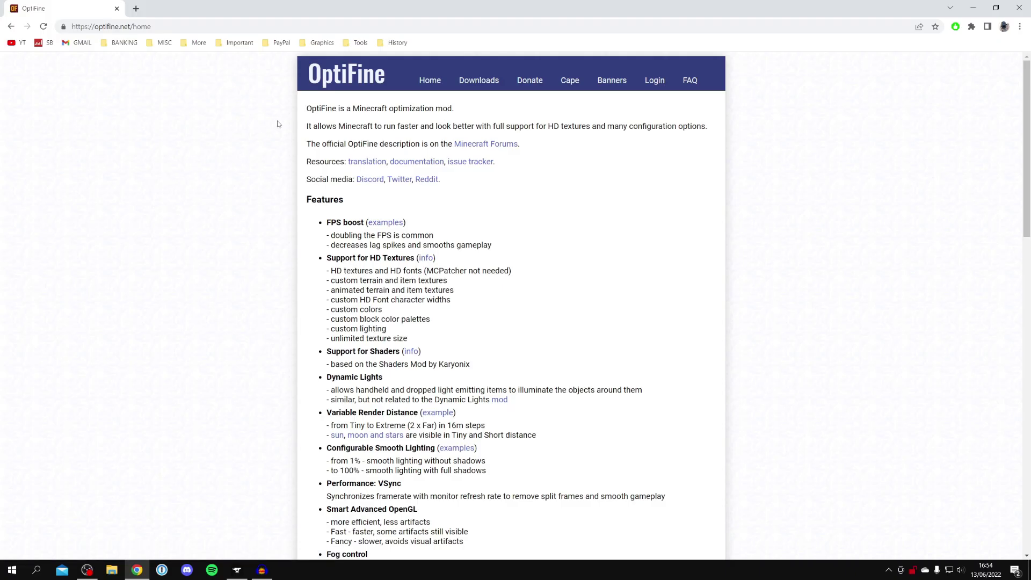
{"action": "left_click", "coordinate": [482, 86]}
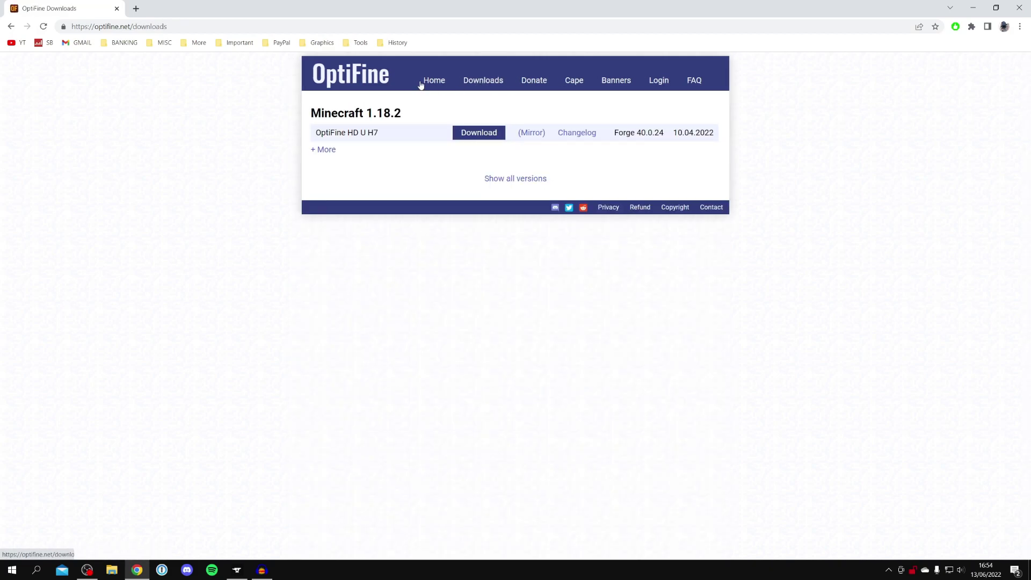
{"action": "left_click", "coordinate": [504, 180]}
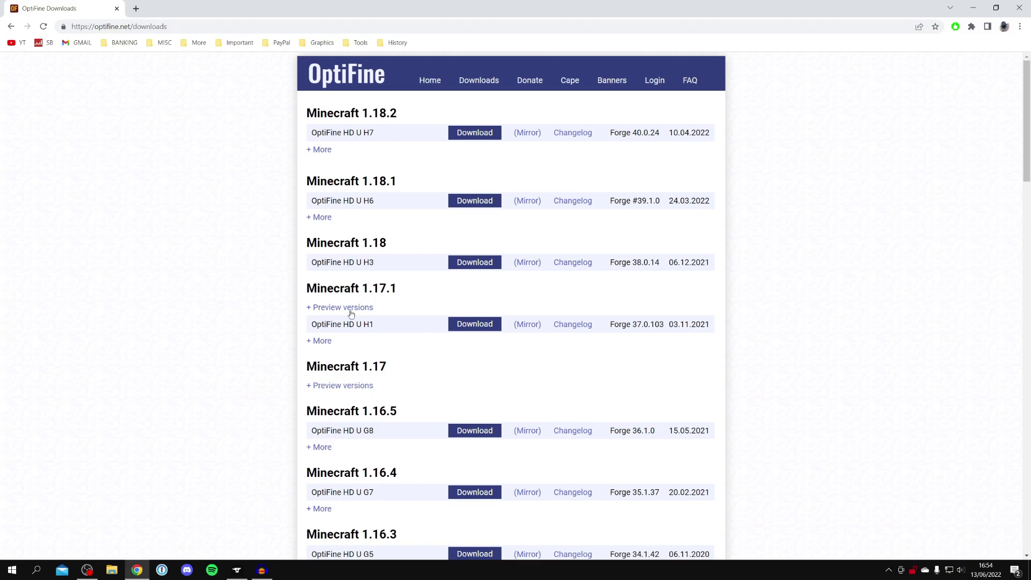
Check The Pixelmon Modpack's Minecraft version in CurseForge and find the matching release in the OptiFine download list in Chrome.
{"action": "left_click", "coordinate": [237, 570]}
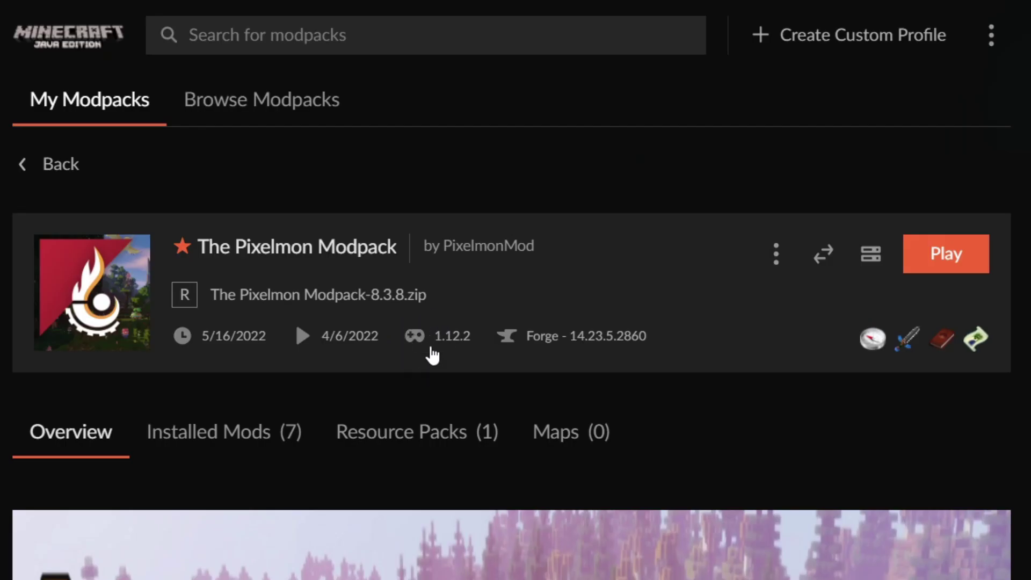
{"action": "left_click", "coordinate": [470, 4]}
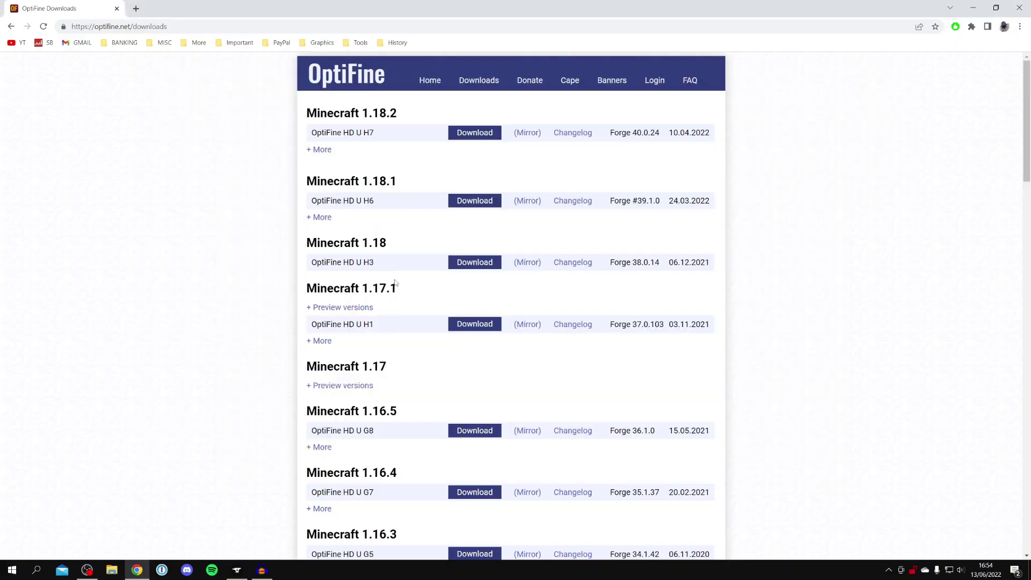
{"action": "scroll", "coordinate": [386, 231], "scroll_direction": "down", "scroll_amount": 15}
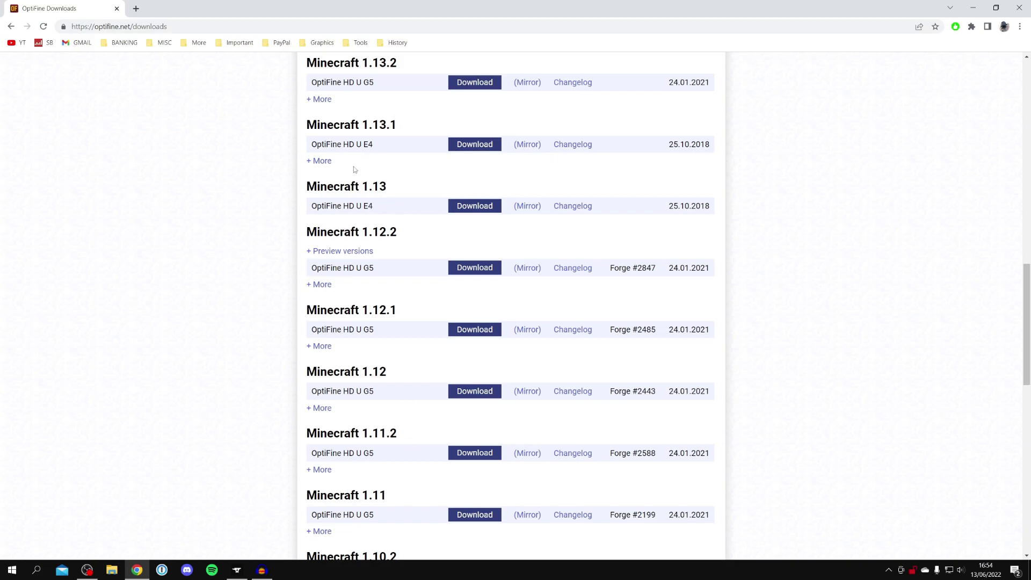
{"action": "scroll", "coordinate": [337, 221], "scroll_direction": "up", "scroll_amount": 1}
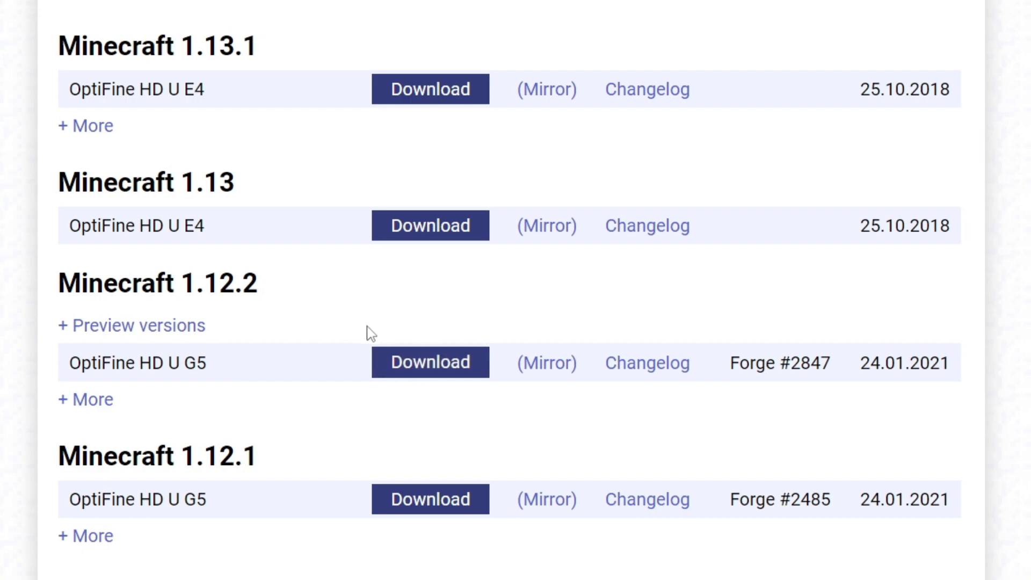
Download OptiFine HD U G5 for Minecraft 1.12.2, skipping the ad and agreeing to the privacy notice, and return from the advertising page.
{"action": "left_click", "coordinate": [440, 368]}
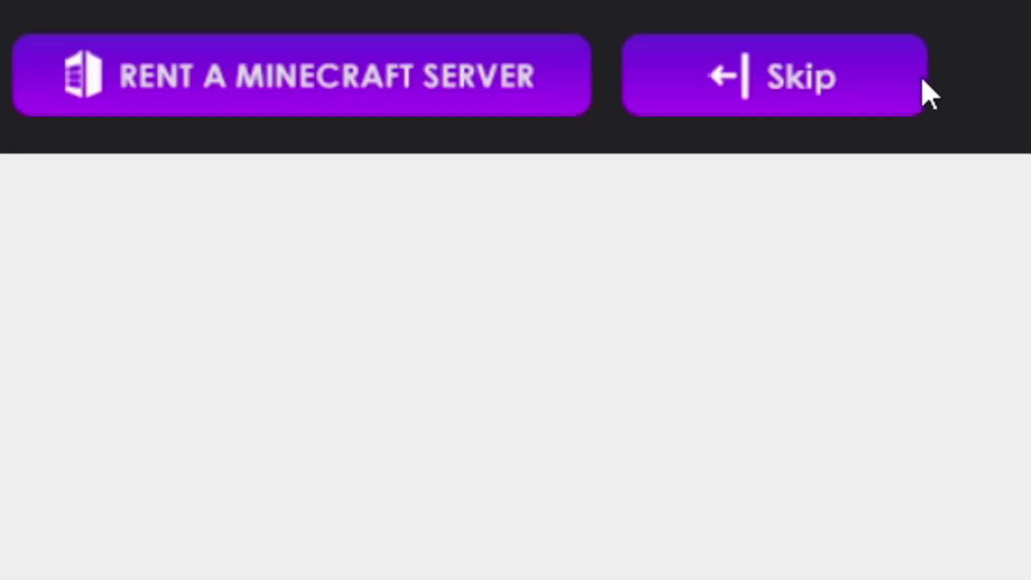
{"action": "left_click", "coordinate": [846, 103]}
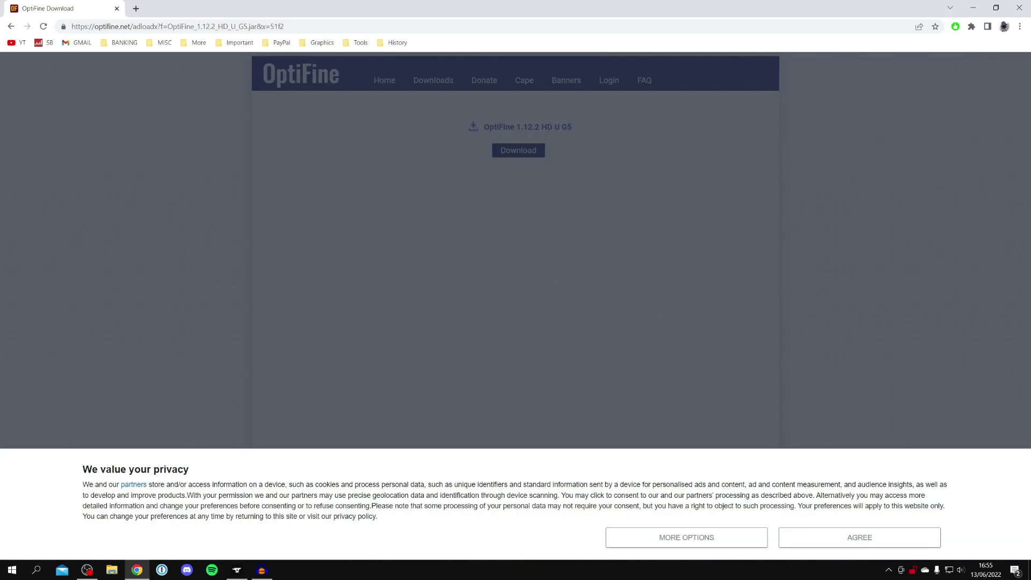
{"action": "left_click", "coordinate": [837, 540]}
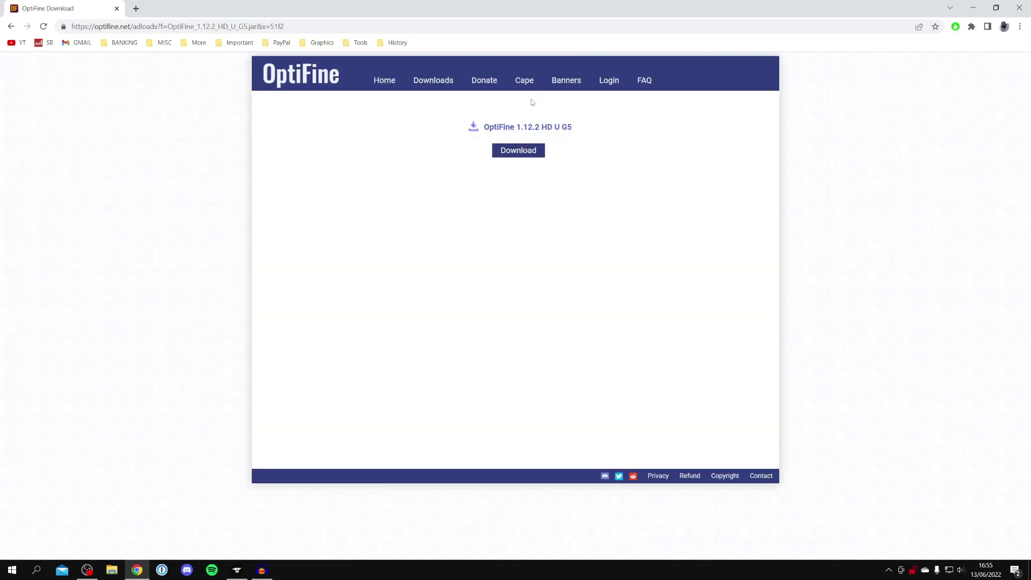
{"action": "left_click", "coordinate": [531, 150]}
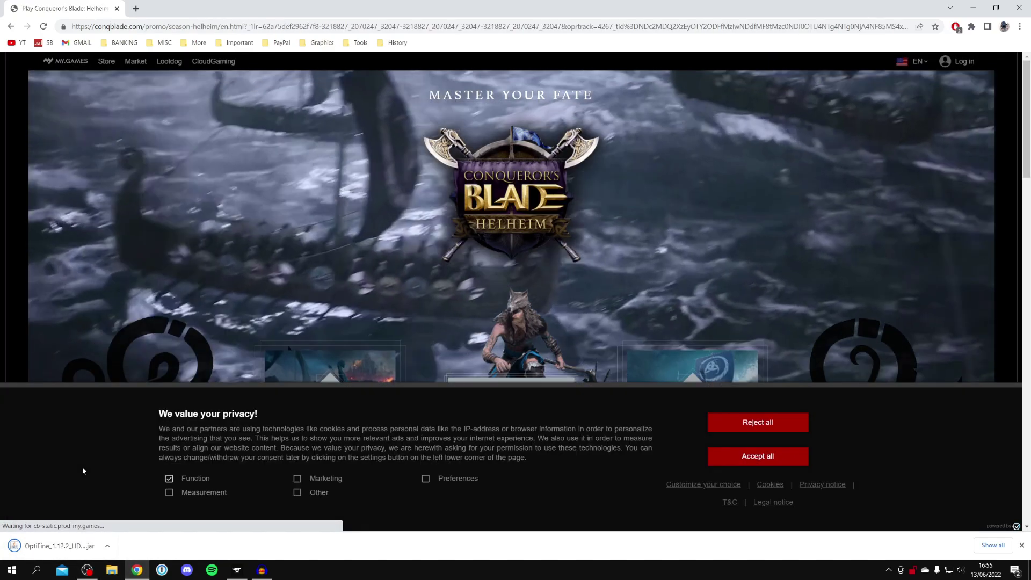
{"action": "left_click", "coordinate": [11, 26]}
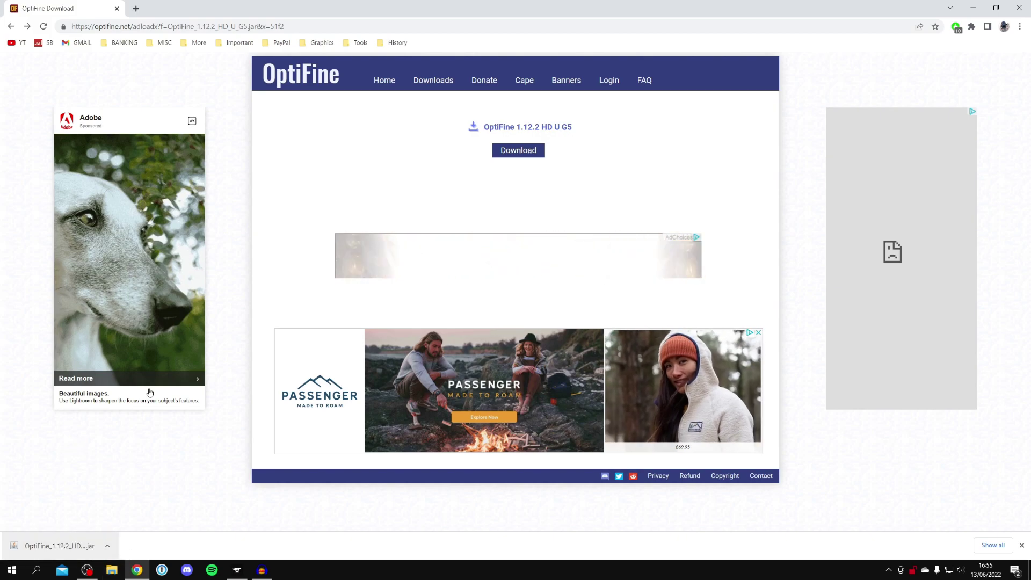
Place the downloaded OptiFine 1.12.2 jar file on the desktop and close the browser.
{"action": "key", "text": "super+Down"}
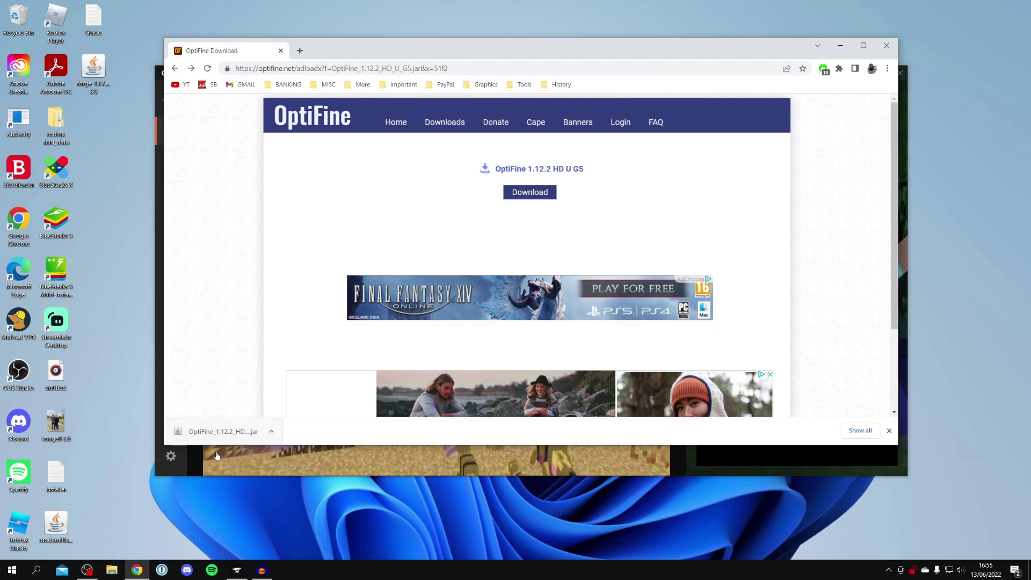
{"action": "left_click_drag", "start_coordinate": [218, 437], "coordinate": [93, 124]}
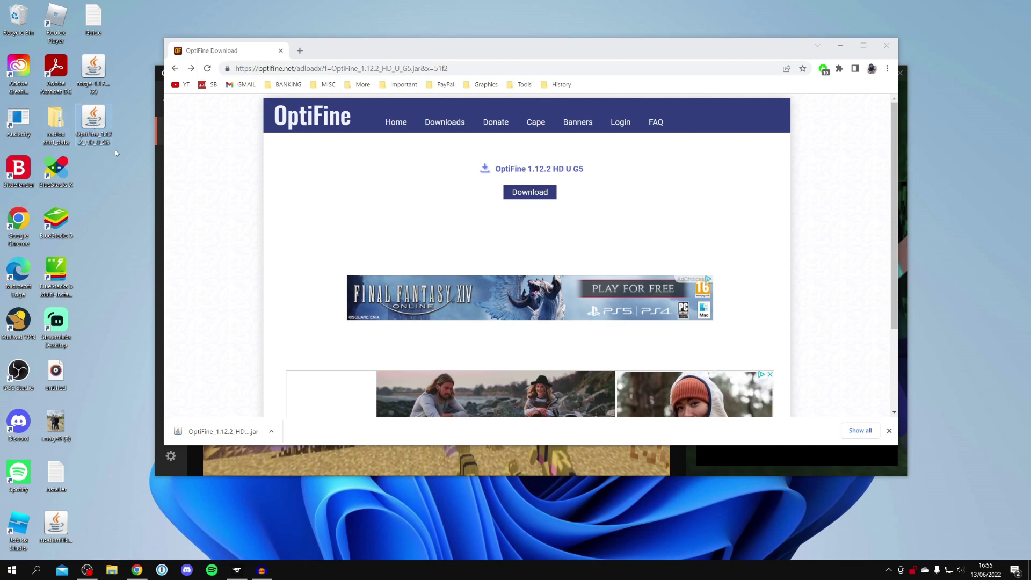
{"action": "left_click", "coordinate": [887, 46]}
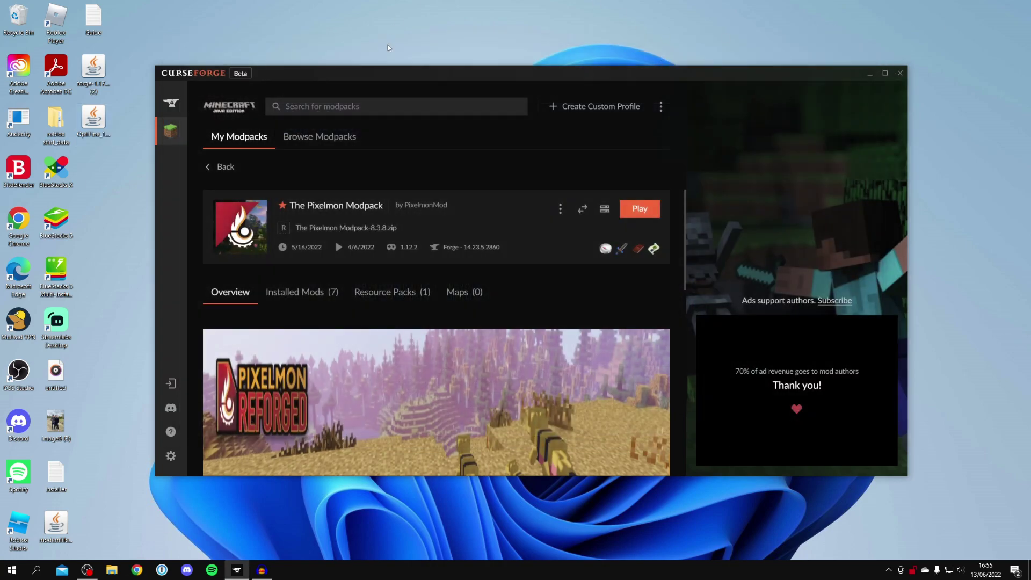
Open The Pixelmon Modpack's instance folder from CurseForge and go into its mods subfolder.
{"action": "left_click", "coordinate": [235, 141]}
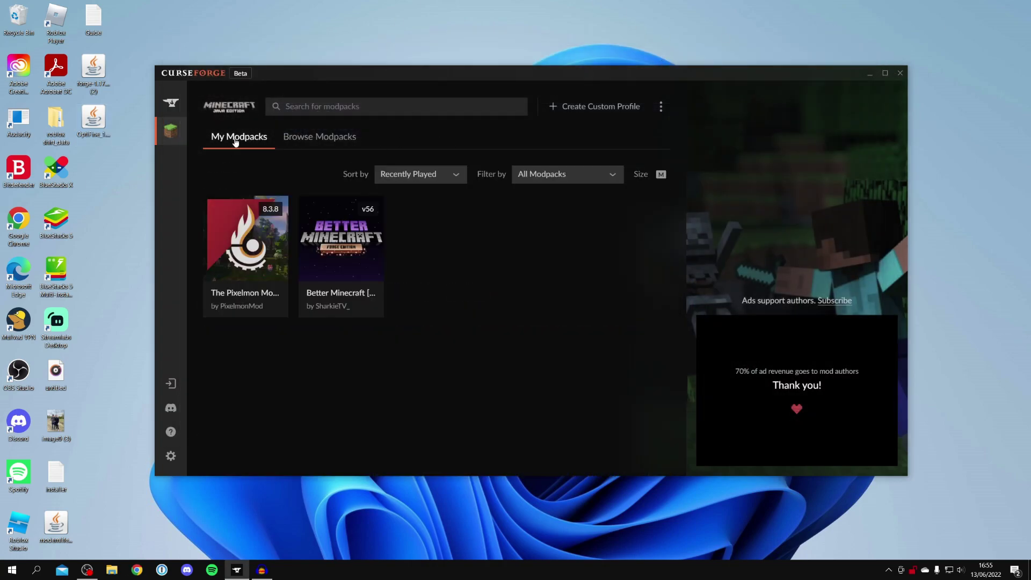
{"action": "left_click", "coordinate": [253, 250]}
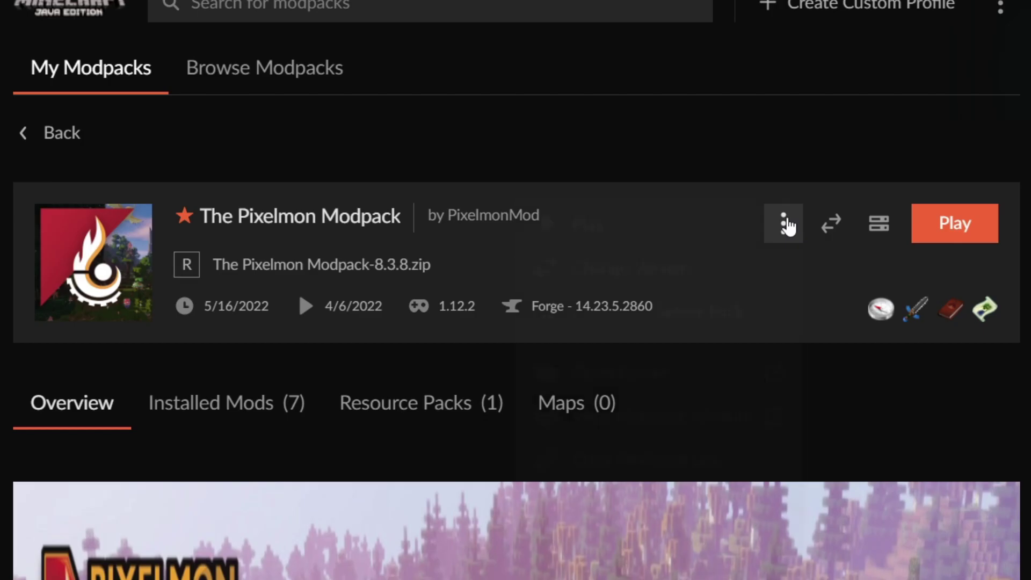
{"action": "left_click", "coordinate": [784, 223]}
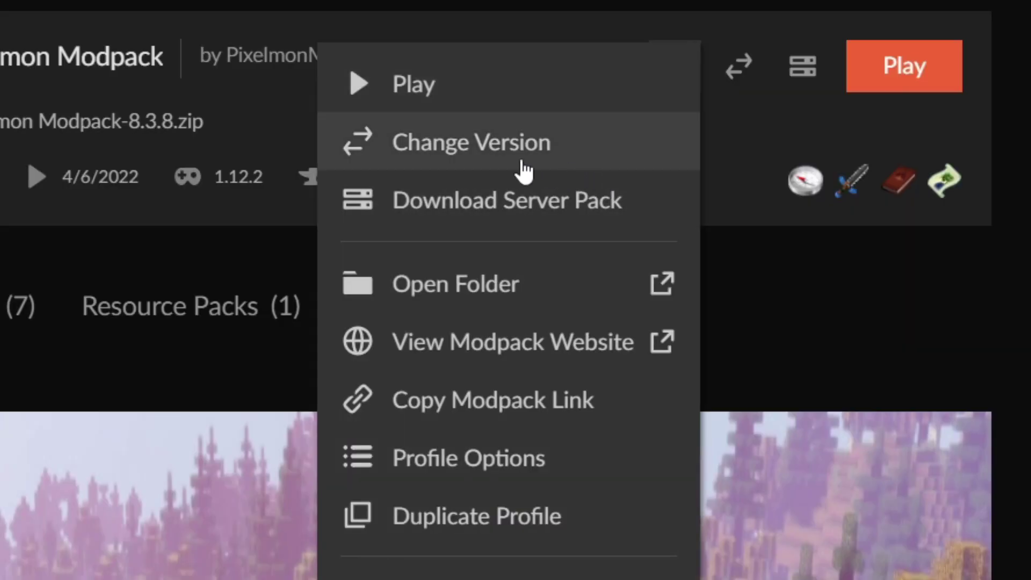
{"action": "left_click", "coordinate": [497, 300]}
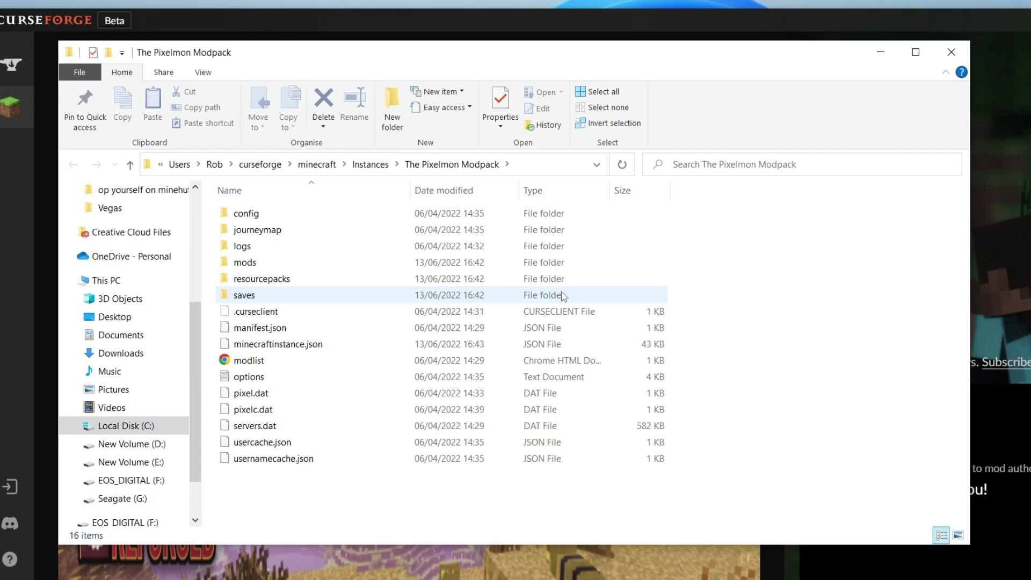
{"action": "double_click", "coordinate": [265, 264]}
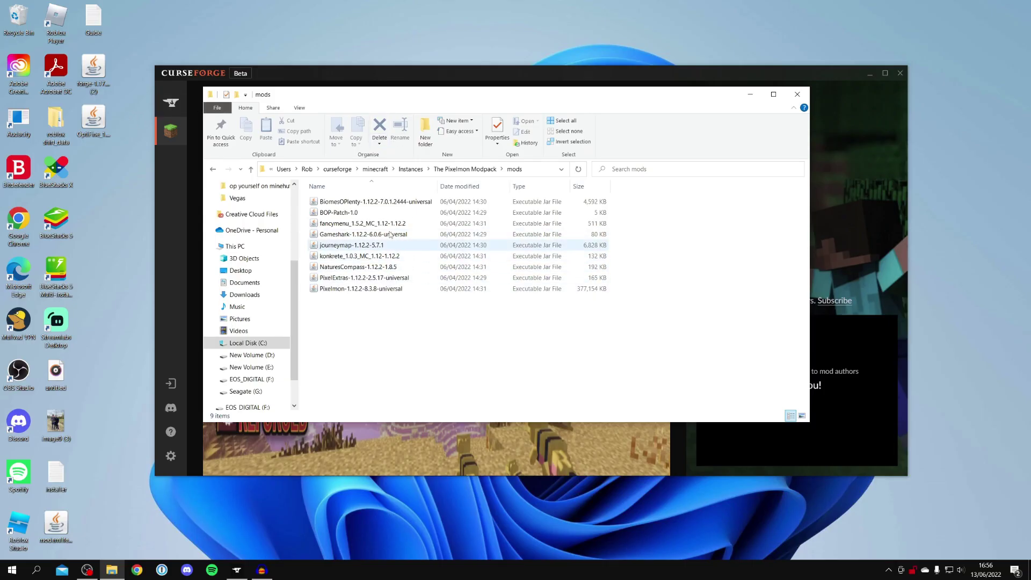
Move the OptiFine_1.12.2_HD_U_G5 jar from the desktop into the modpack's mods folder and close the folder window.
{"action": "left_click_drag", "start_coordinate": [88, 125], "coordinate": [354, 328]}
{"action": "left_click", "coordinate": [356, 329]}
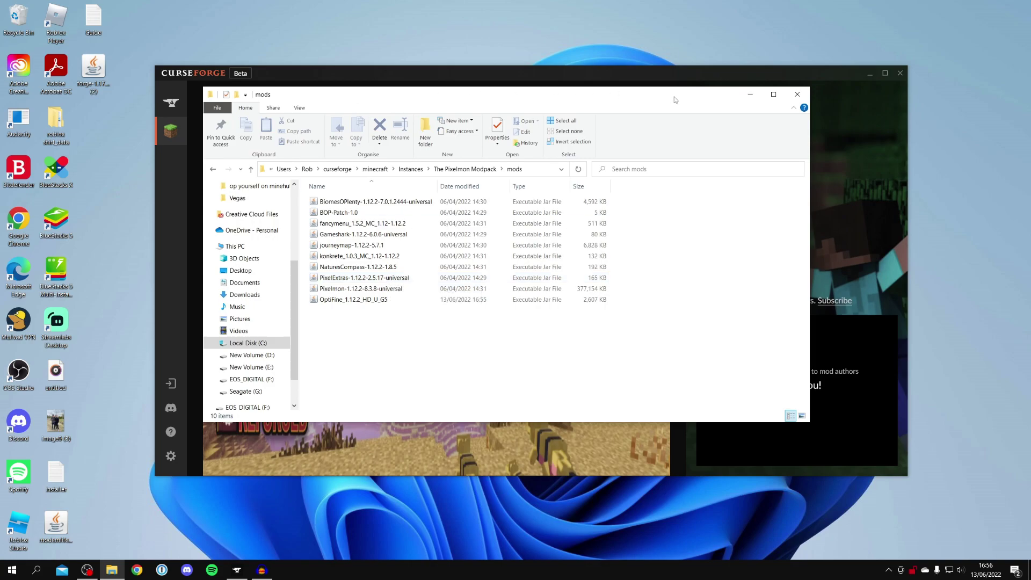
{"action": "left_click", "coordinate": [797, 95]}
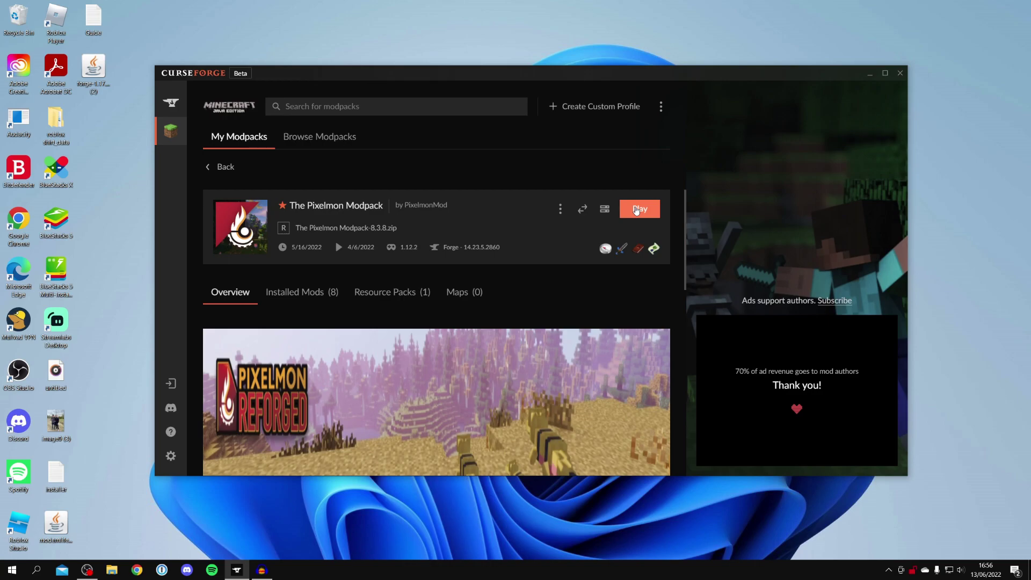
View the details of the Better Minecraft [FORGE] modpack, revisit the modpack catalogue, and return to the installed modpacks.
{"action": "left_click", "coordinate": [329, 141]}
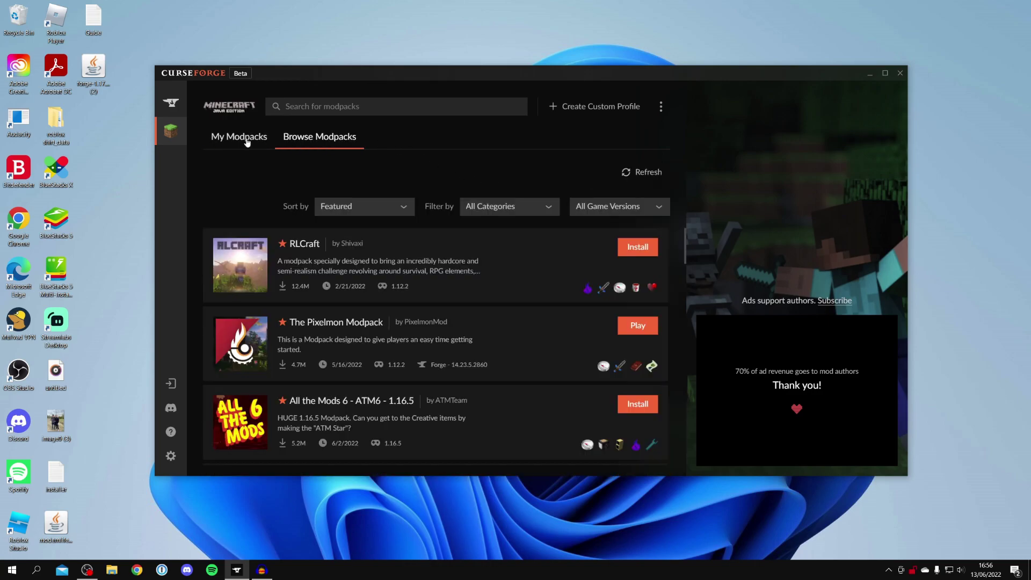
{"action": "left_click", "coordinate": [248, 141]}
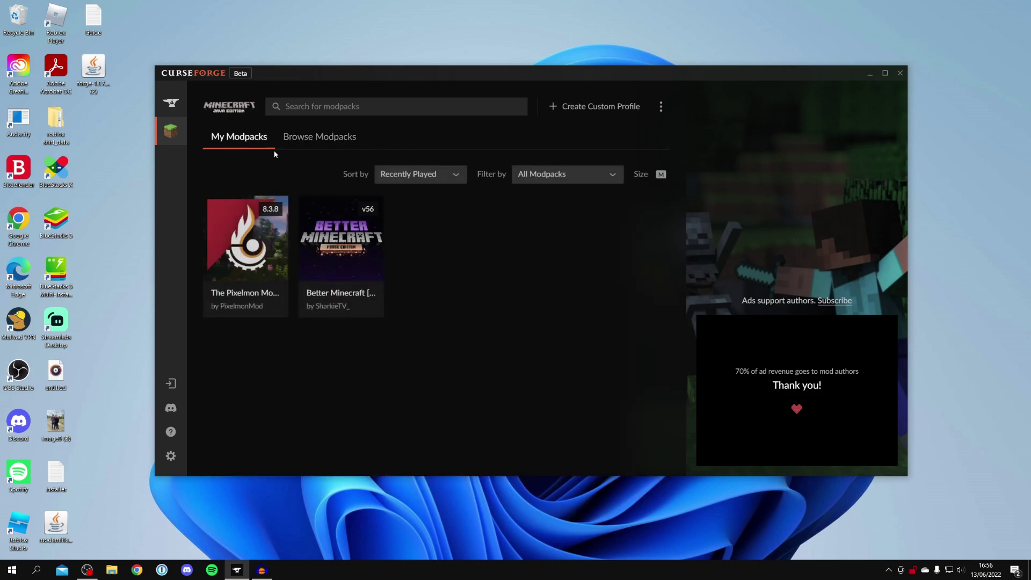
{"action": "mouse_move", "coordinate": [335, 261]}
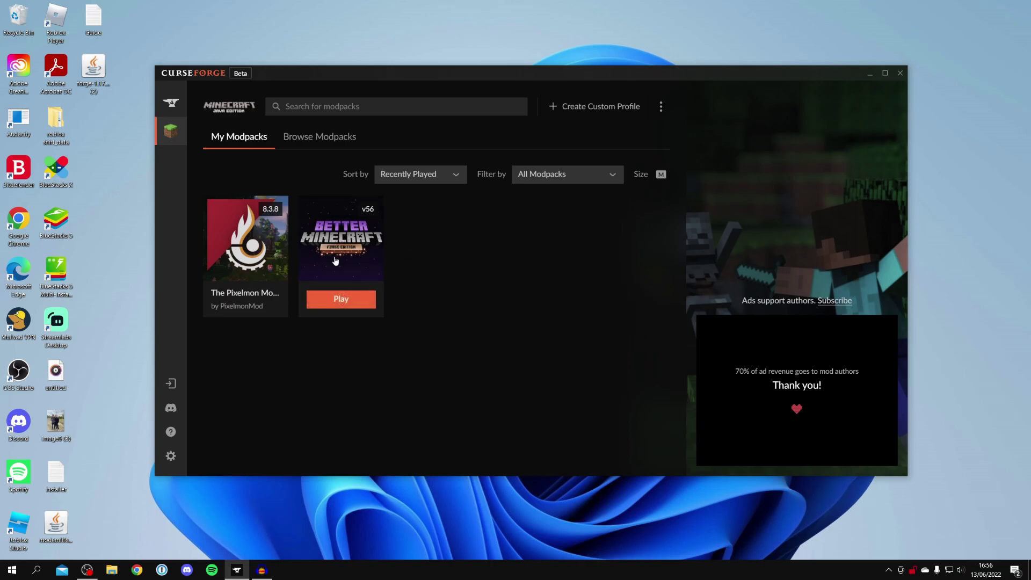
{"action": "left_click", "coordinate": [359, 249]}
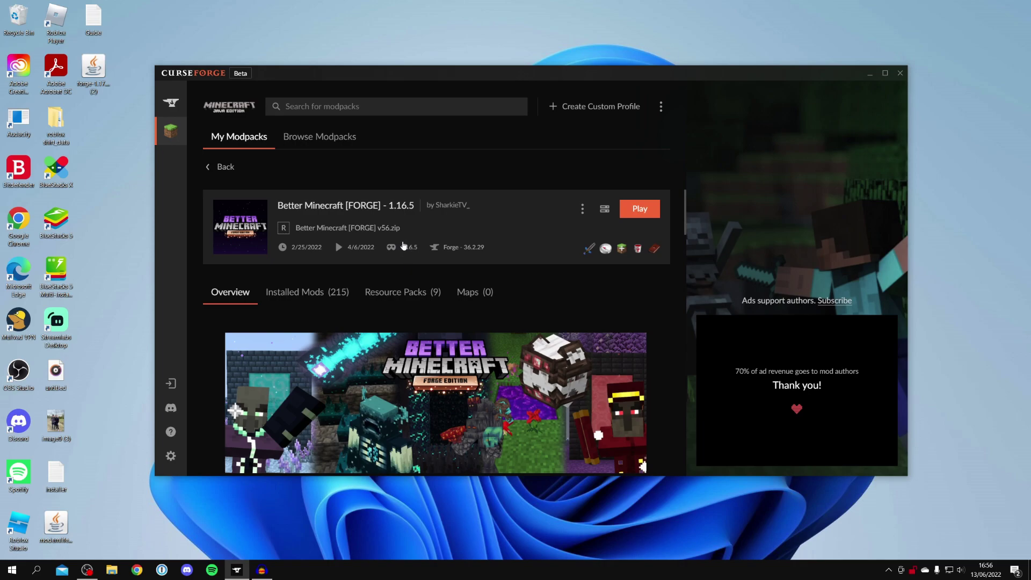
{"action": "left_click", "coordinate": [353, 138]}
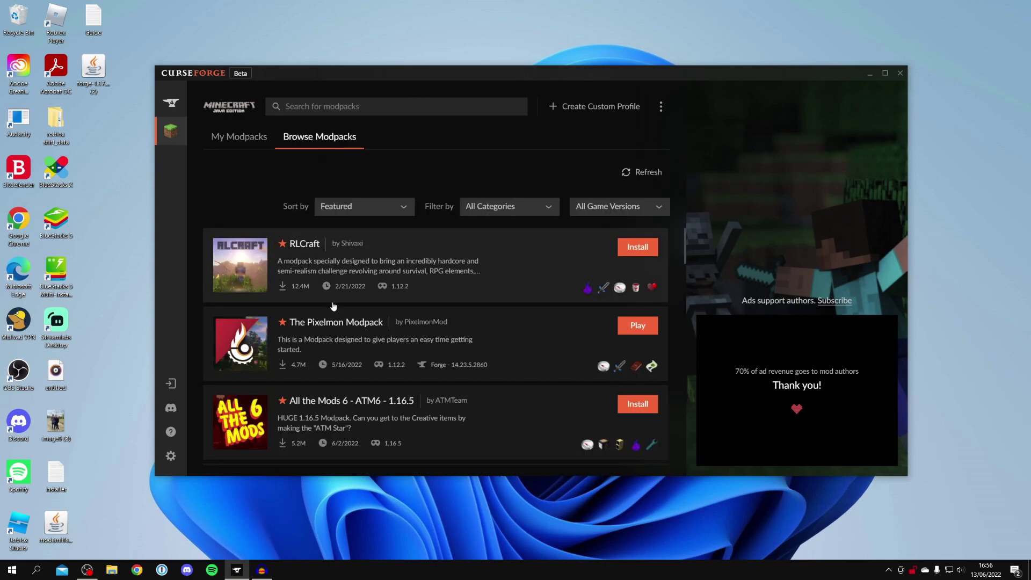
{"action": "left_click", "coordinate": [251, 141]}
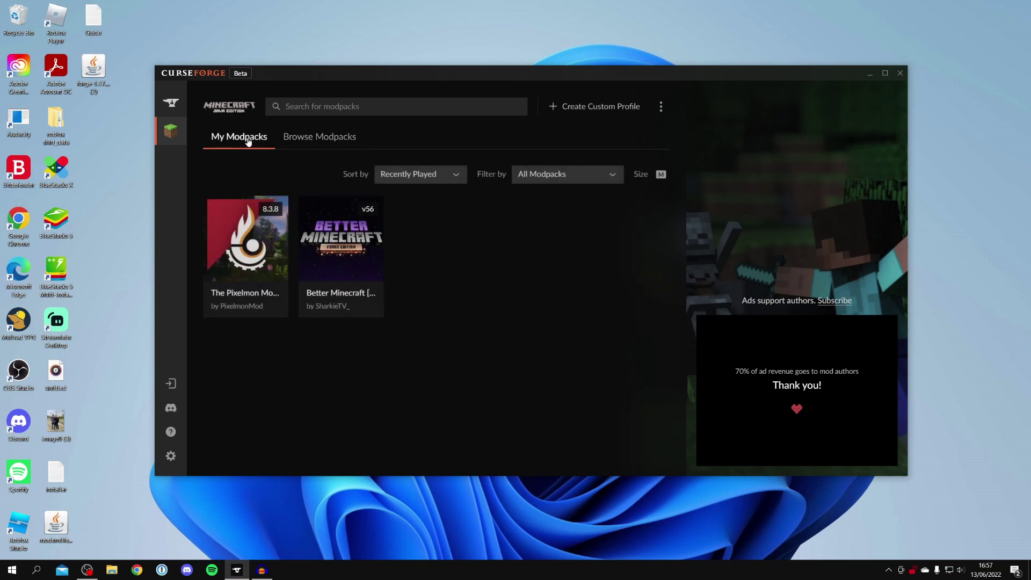
Launch The Pixelmon Modpack from its CurseForge details and enter a singleplayer world.
{"action": "left_click", "coordinate": [265, 248]}
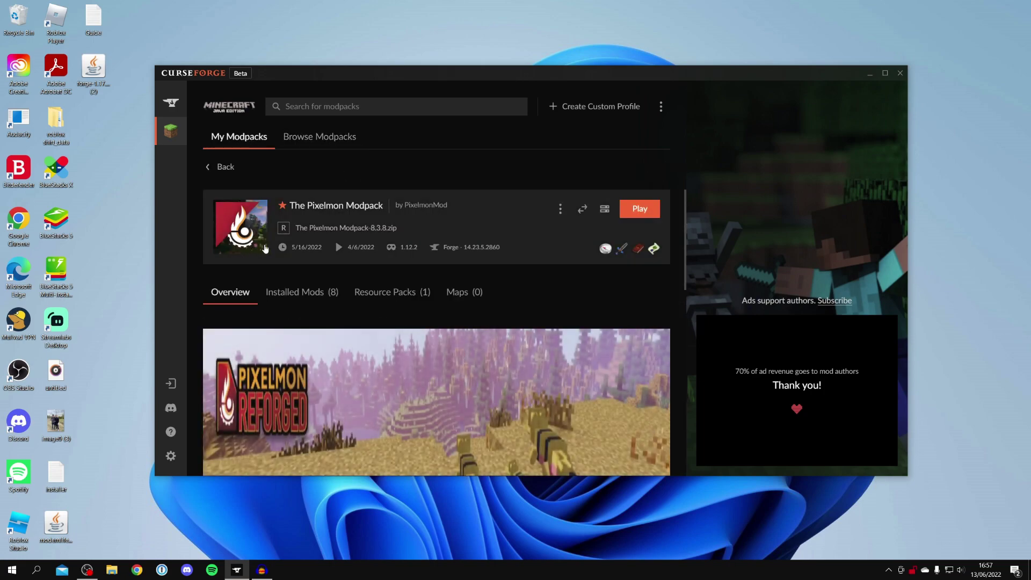
{"action": "left_click", "coordinate": [641, 211]}
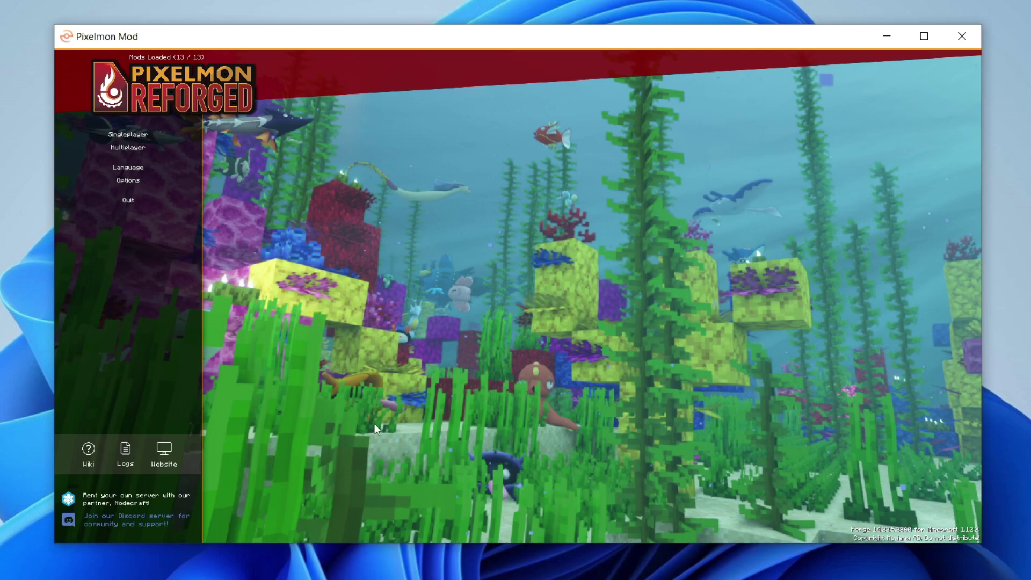
{"action": "left_click", "coordinate": [128, 135]}
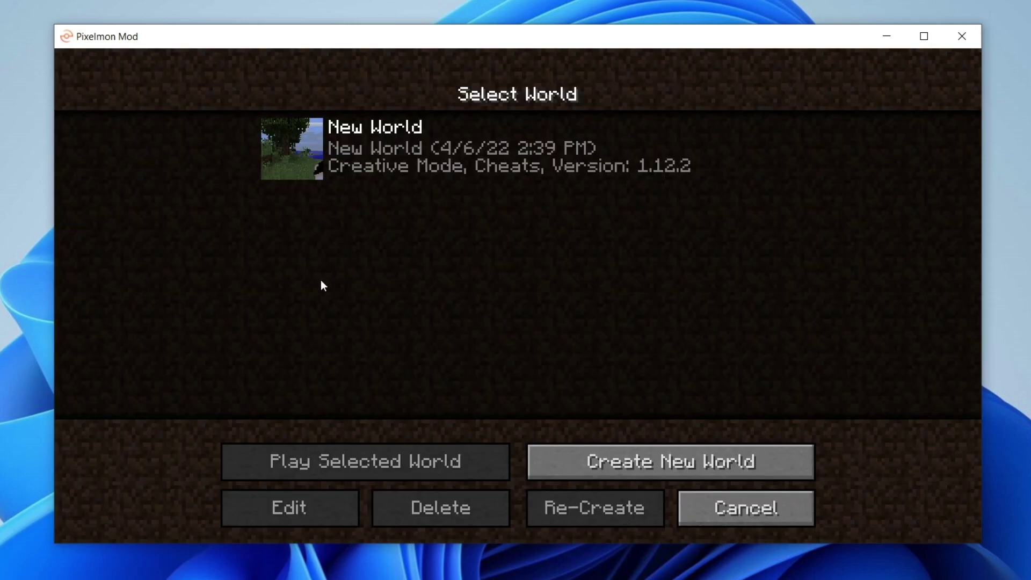
{"action": "left_click", "coordinate": [585, 447]}
{"action": "double_click", "coordinate": [507, 273]}
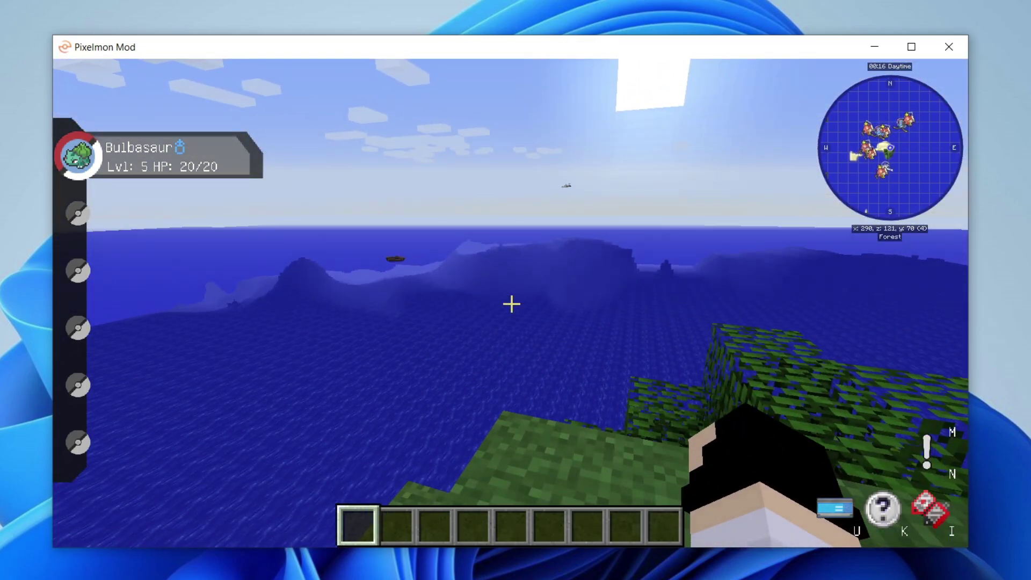
Check the in-game video settings for the OptiFine version and its added options, and return to the world.
{"action": "key", "text": "Escape"}
{"action": "left_click", "coordinate": [470, 356]}
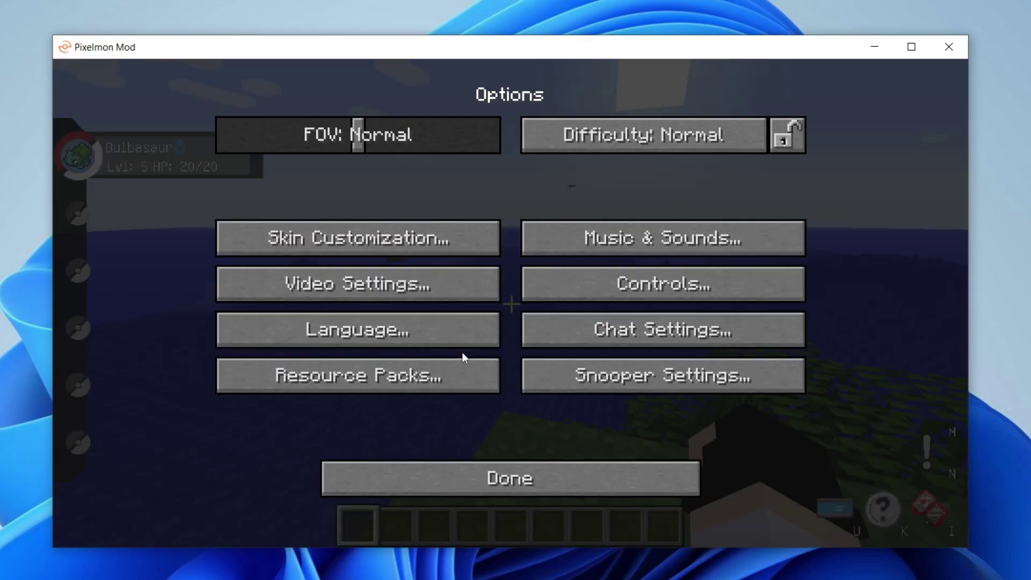
{"action": "left_click", "coordinate": [385, 283]}
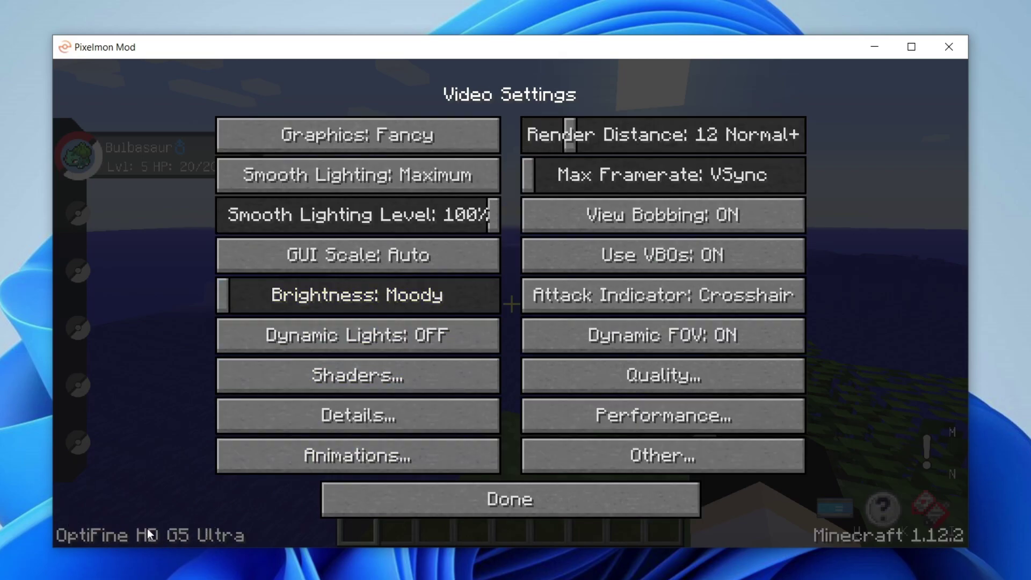
{"action": "key", "text": "Escape"}
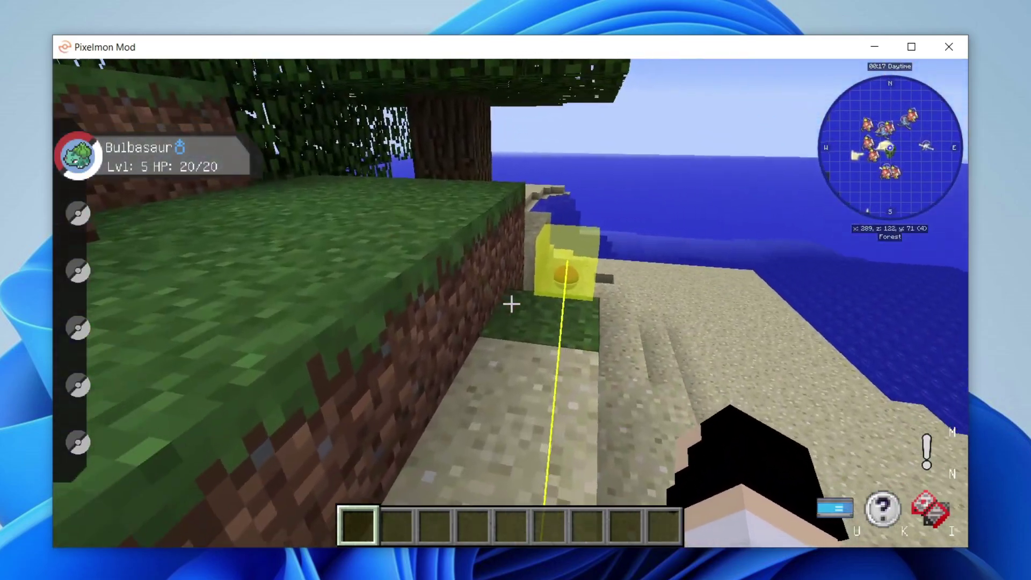
Walk across the grass and tree leaves in the world and switch the camera to the front-facing third-person view.
{"action": "key", "text": "w"}
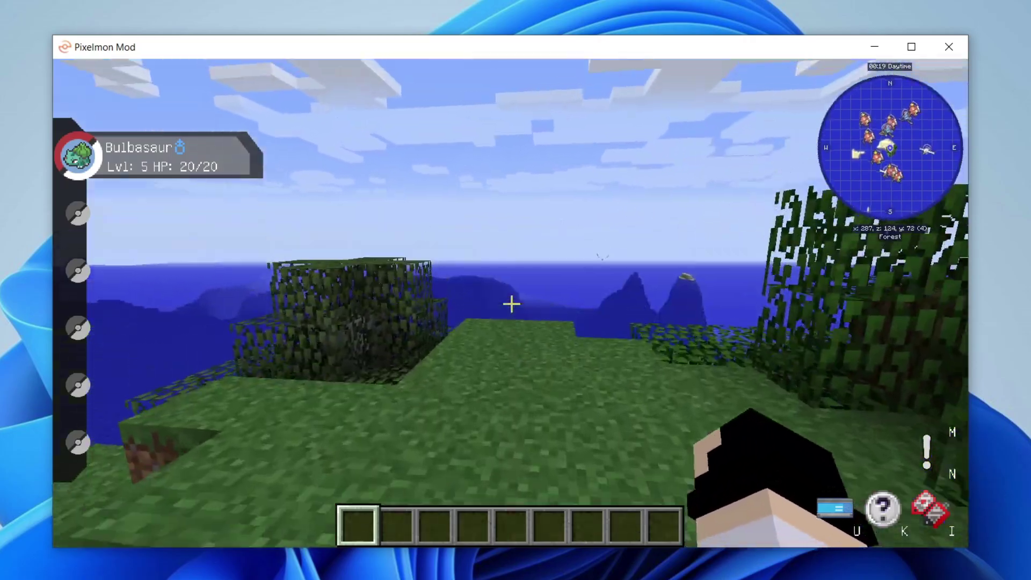
{"action": "key", "text": "w"}
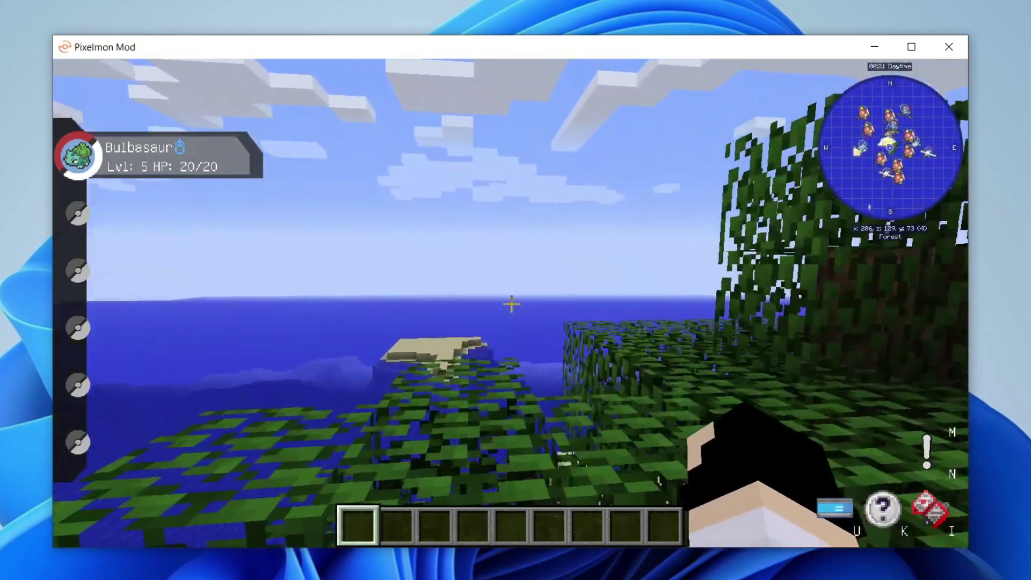
{"action": "key", "text": "F5"}
{"action": "key", "text": "F5"}
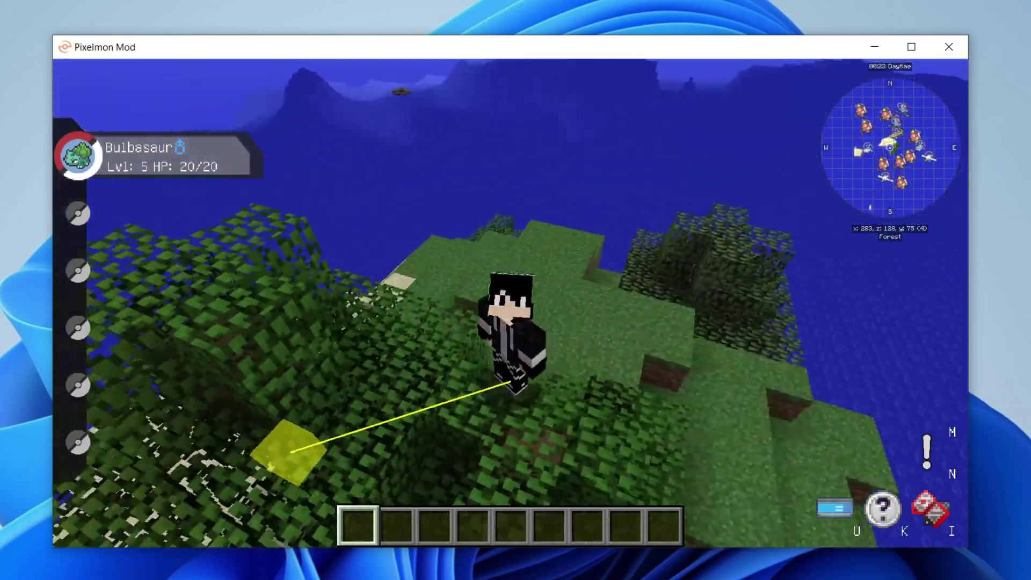